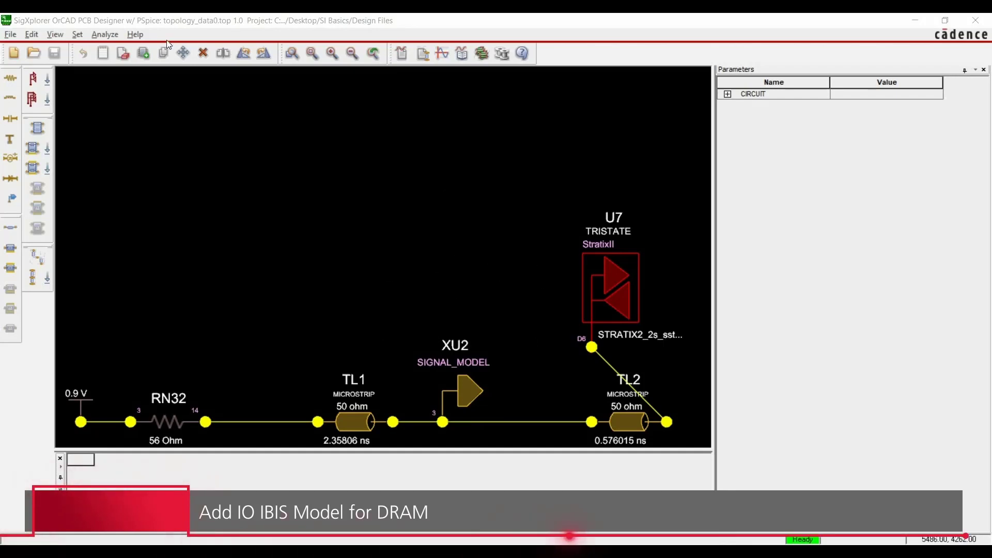
# Translate the memory_dram.ibs IBIS file in the SI Model Browser, making the model names unique to the file
pyautogui.click(109, 39)
pyautogui.click(110, 39)
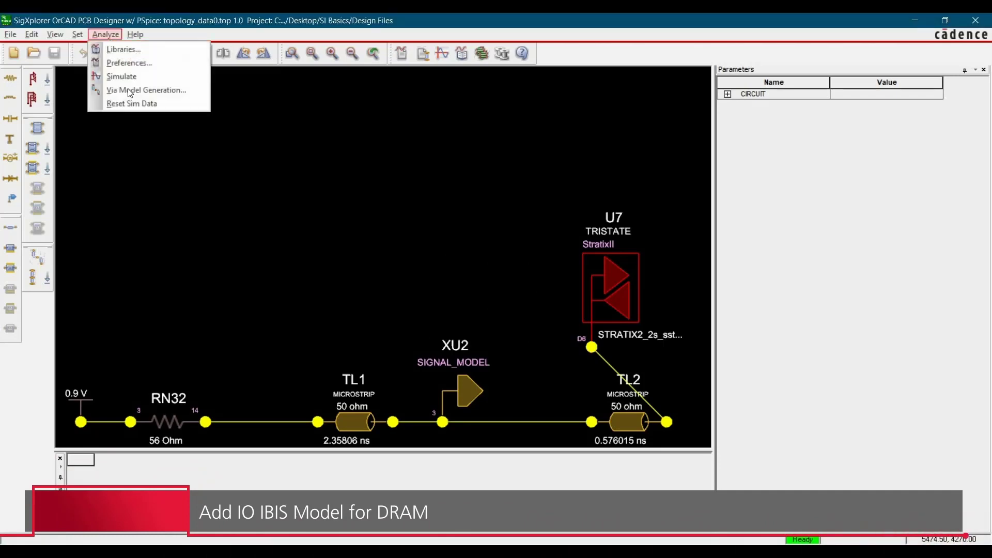
pyautogui.click(120, 49)
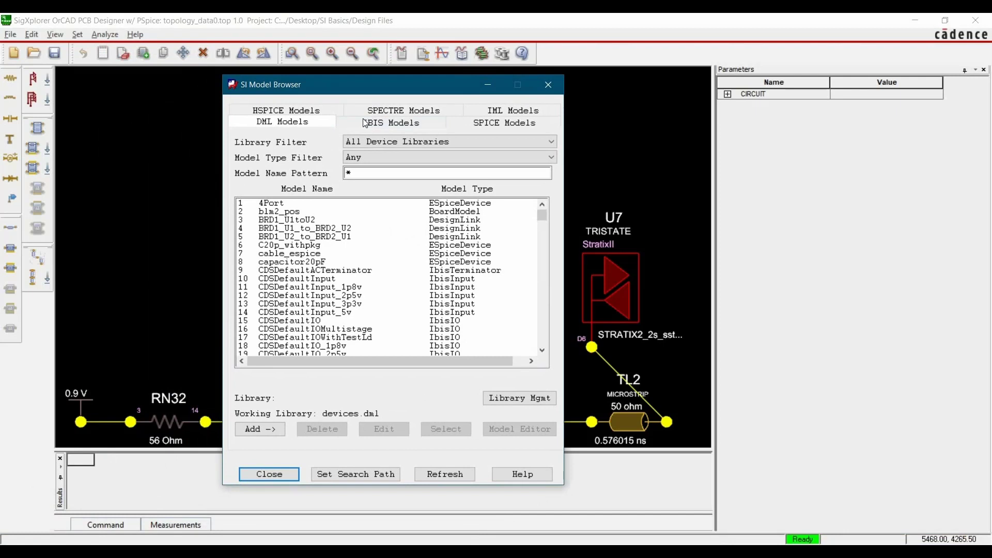
pyautogui.click(365, 123)
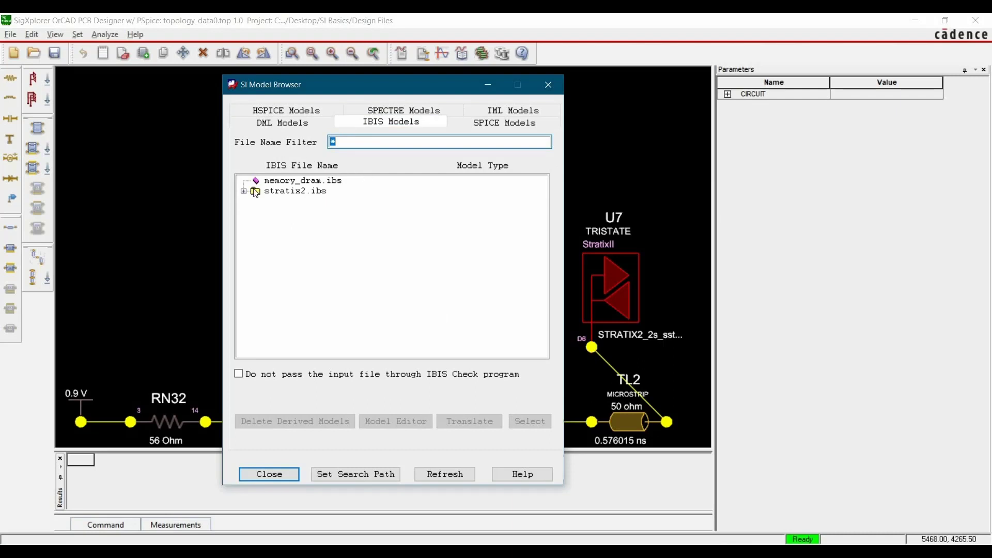
pyautogui.click(309, 182)
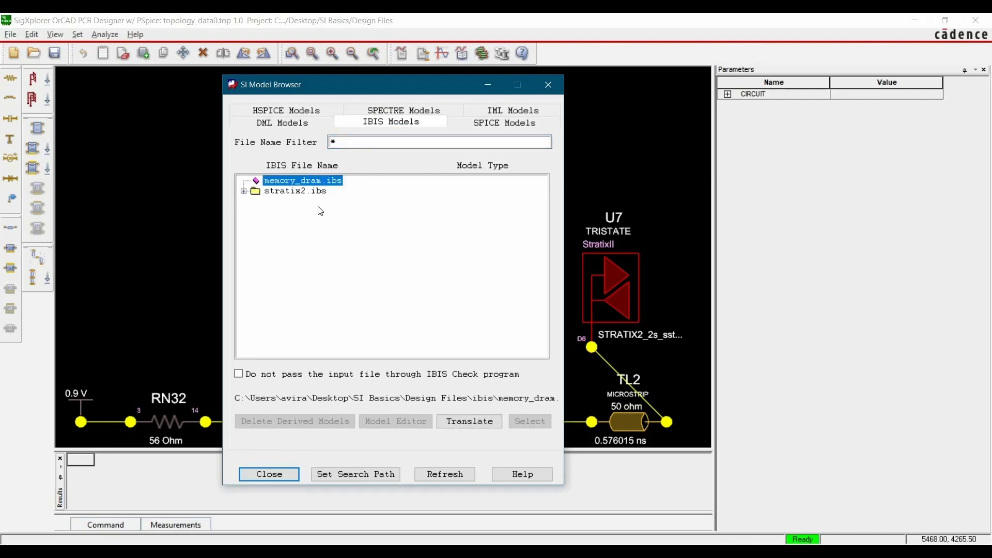
pyautogui.click(460, 420)
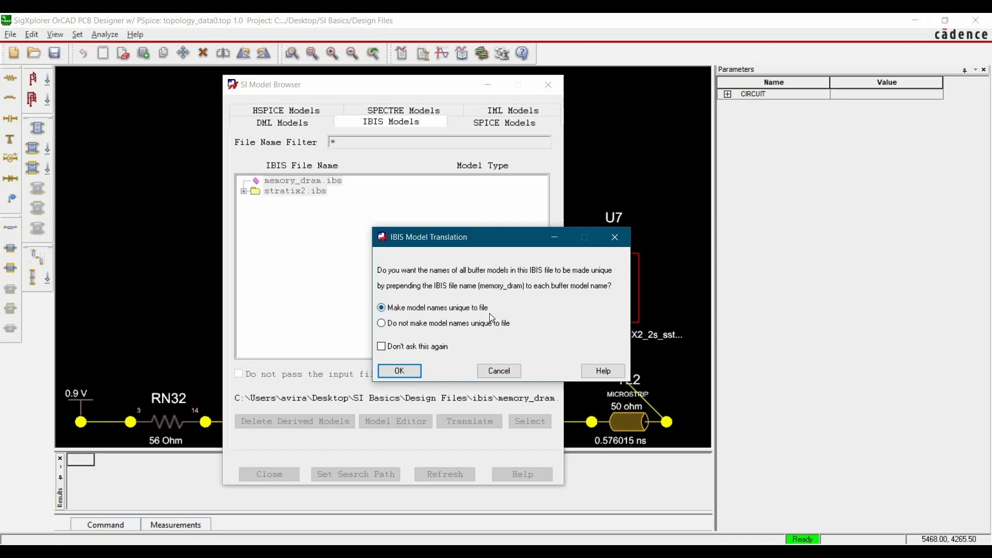
pyautogui.click(399, 372)
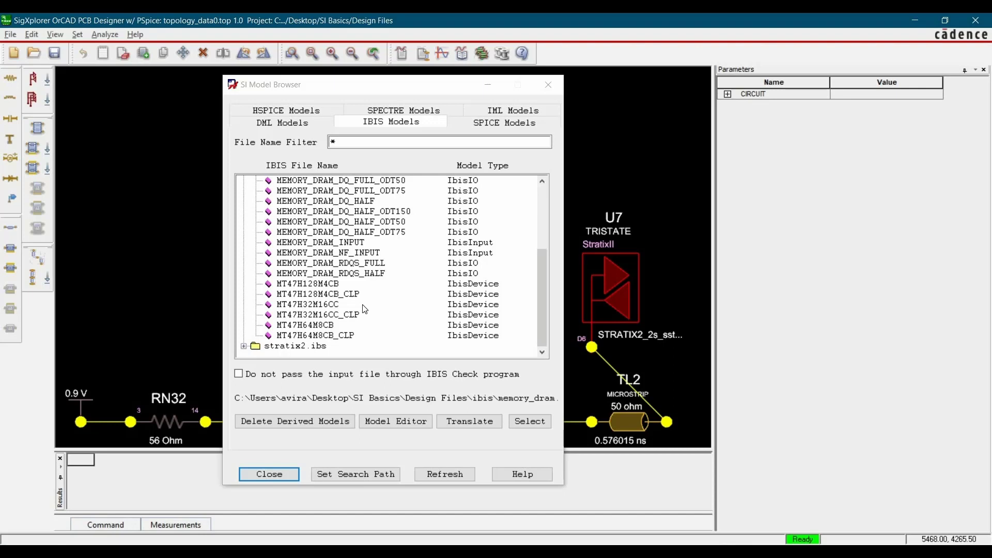
pyautogui.click(288, 474)
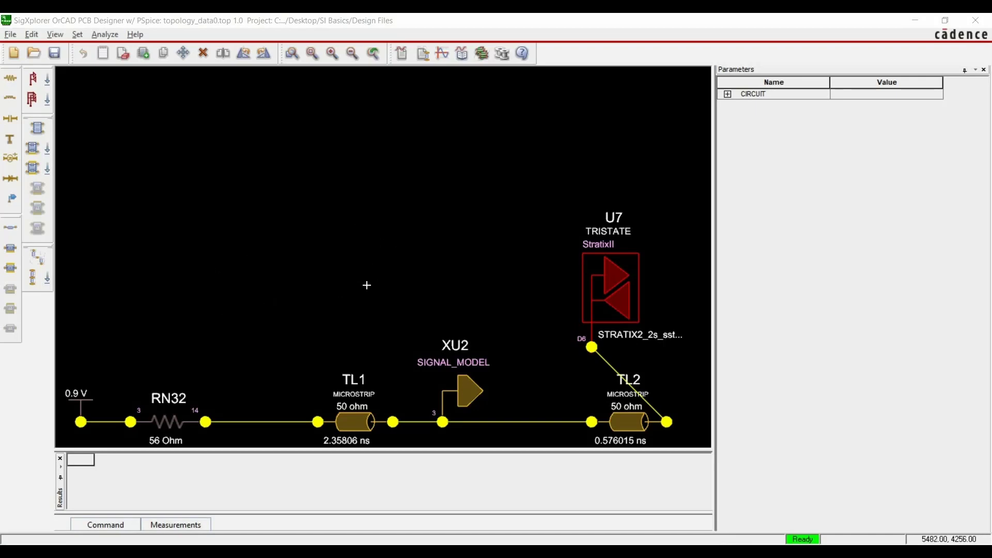
# Add one IbisIO element using the MEMORY_DRAM_DQ_FULL model to the empty canvas area above RN32
pyautogui.click(146, 53)
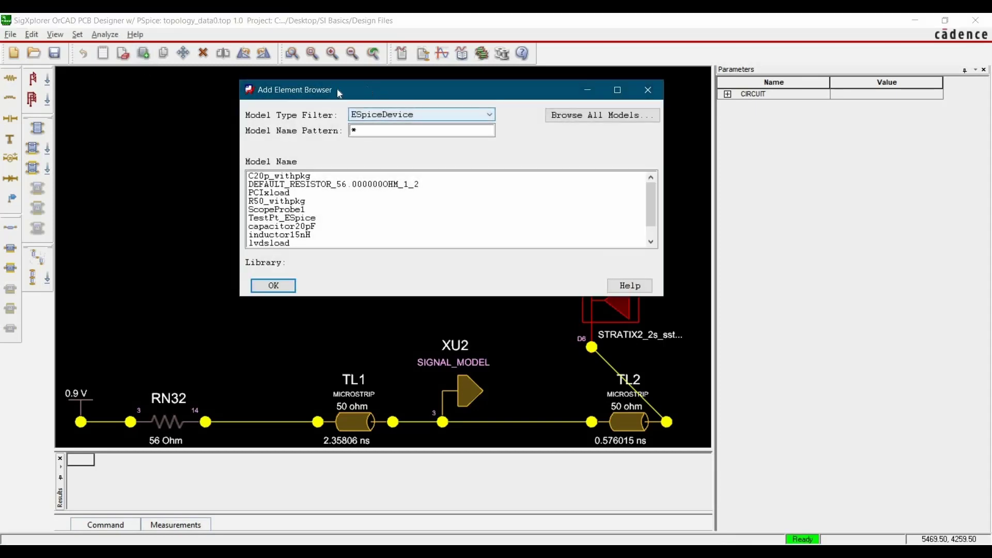
pyautogui.moveTo(337, 88); pyautogui.dragTo(268, 92)
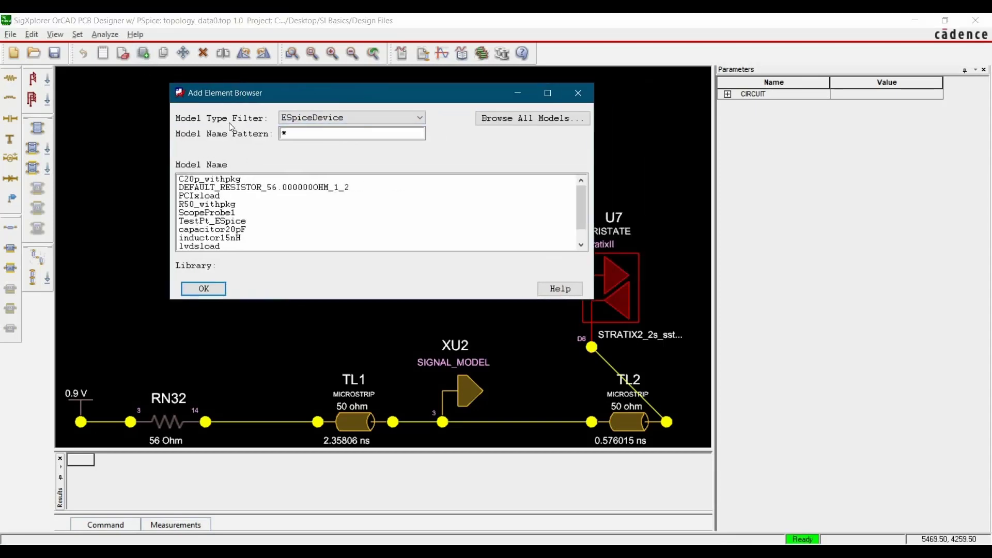
pyautogui.click(323, 119)
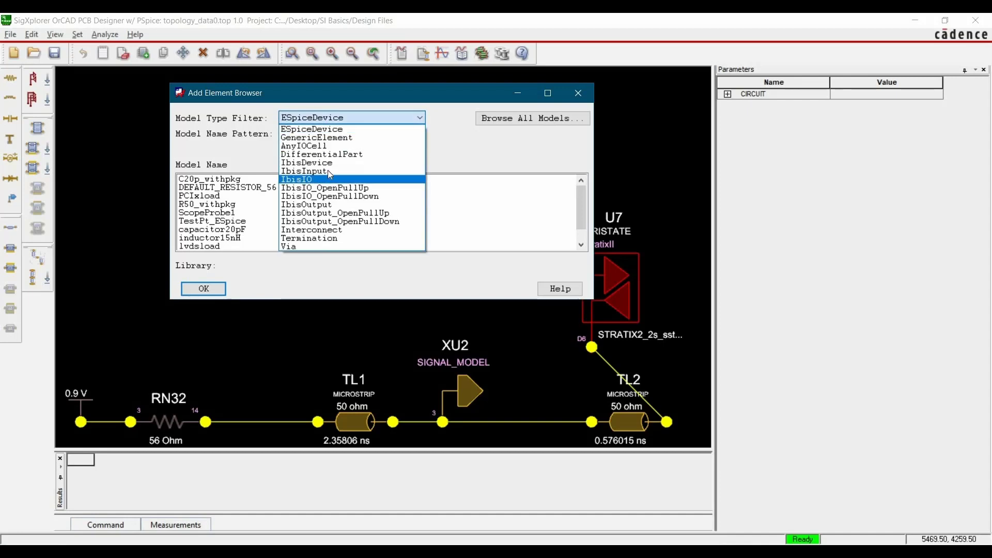
pyautogui.click(324, 180)
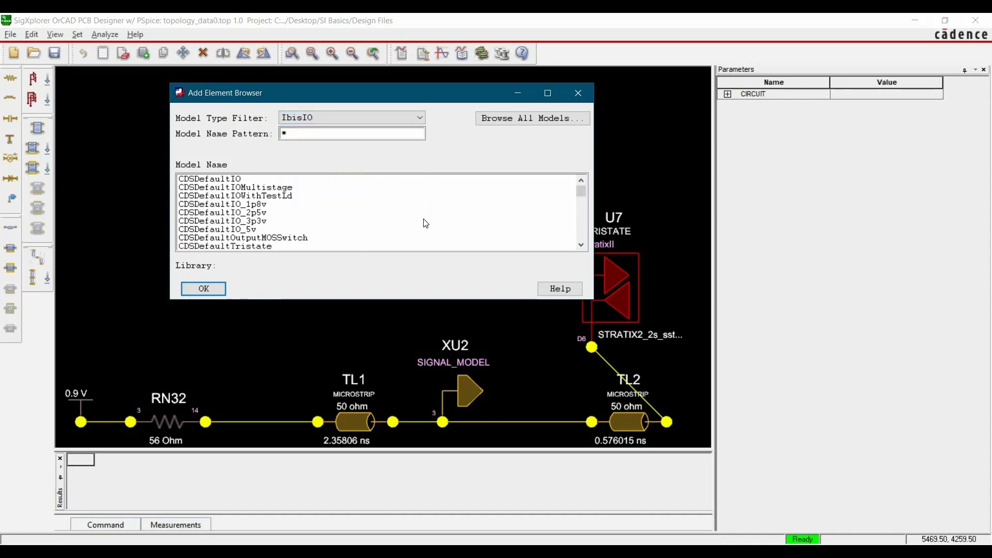
pyautogui.scroll(-10, 425, 223)
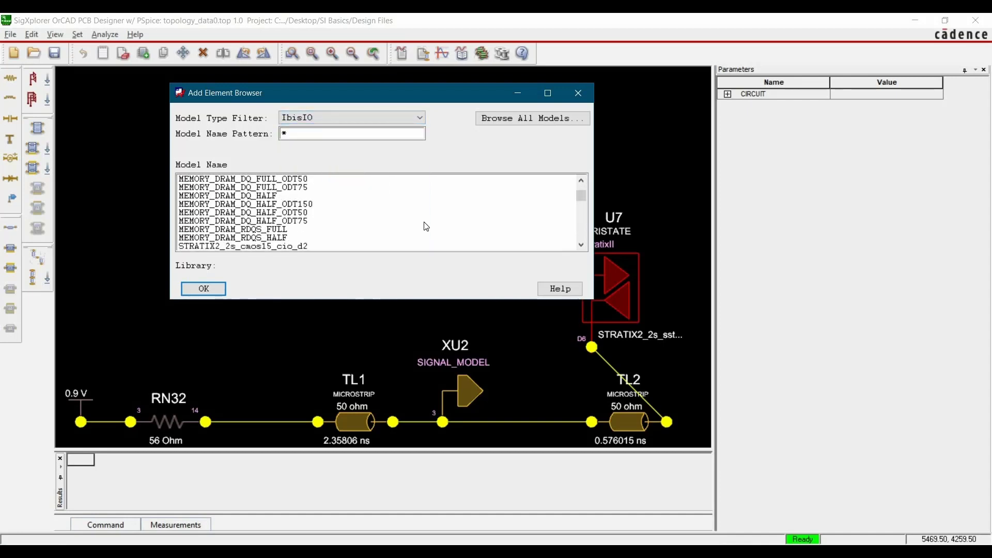
pyautogui.scroll(2, 425, 225)
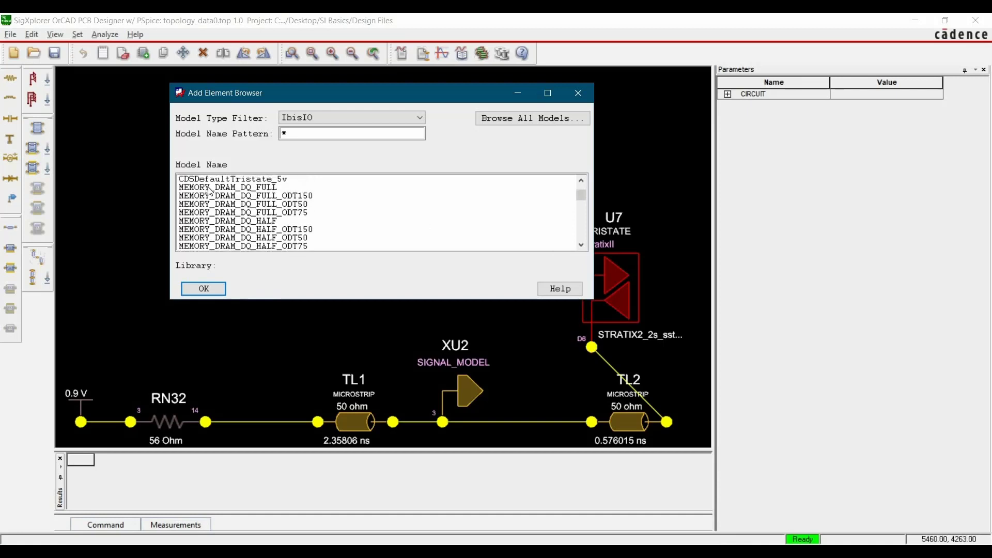
pyautogui.click(247, 189)
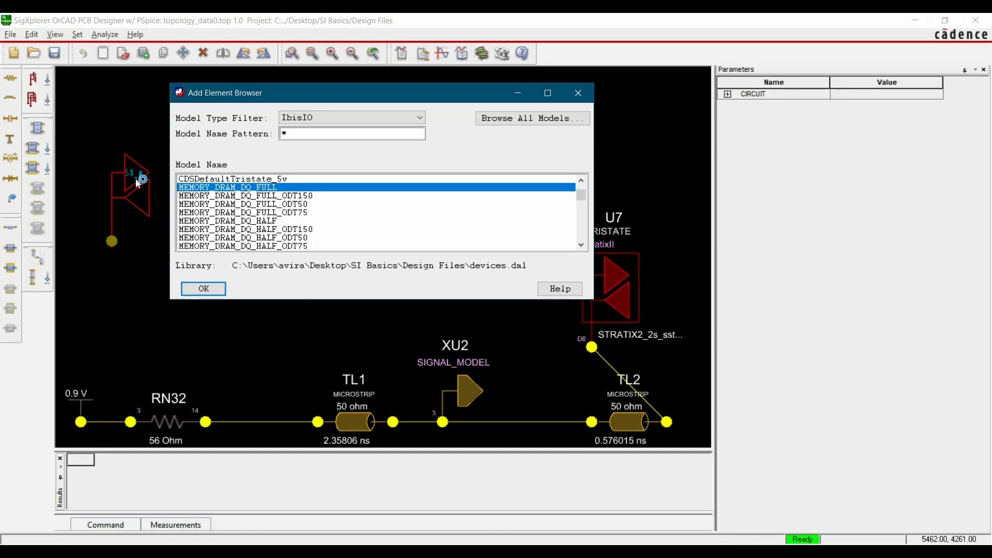
pyautogui.click(118, 183)
pyautogui.rightClick(118, 183)
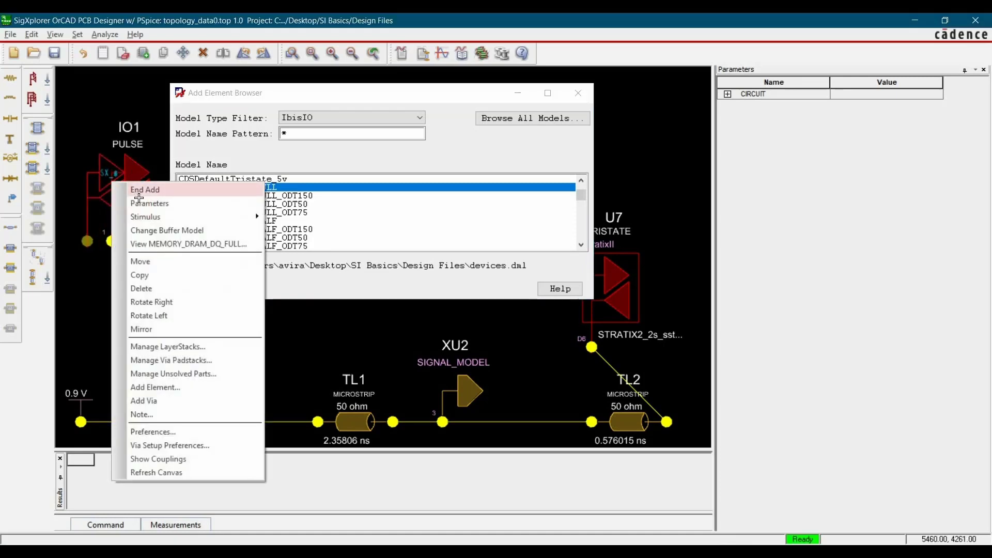
pyautogui.press('Escape')
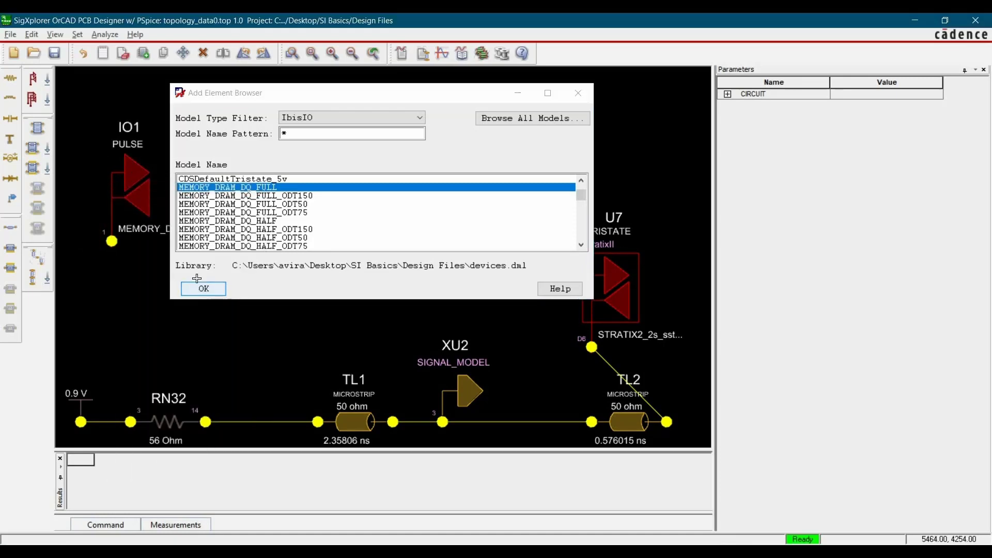
pyautogui.click(200, 288)
# Move the DRAM buffer IO1 into the empty canvas area above TL1
pyautogui.moveTo(147, 179); pyautogui.dragTo(328, 160)
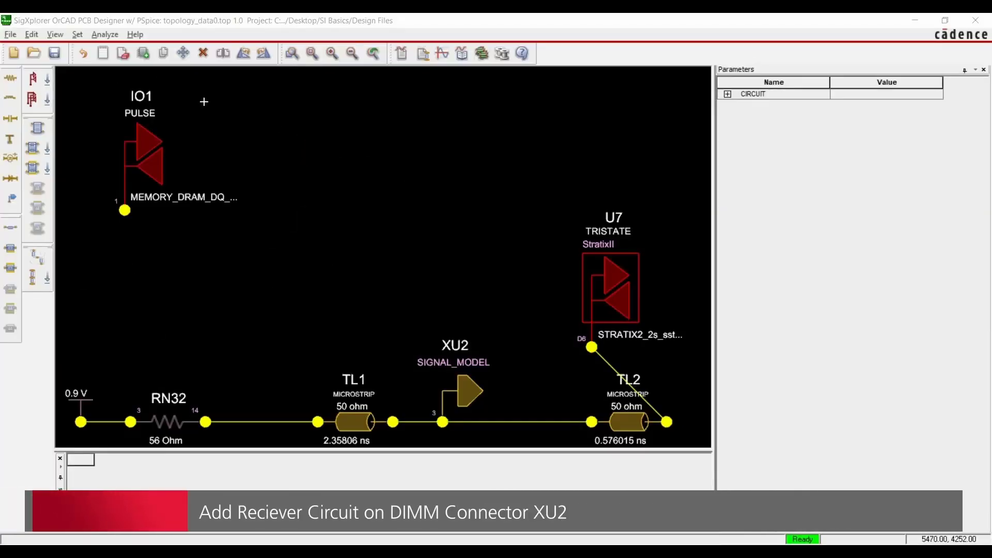
pyautogui.moveTo(131, 150); pyautogui.dragTo(331, 108)
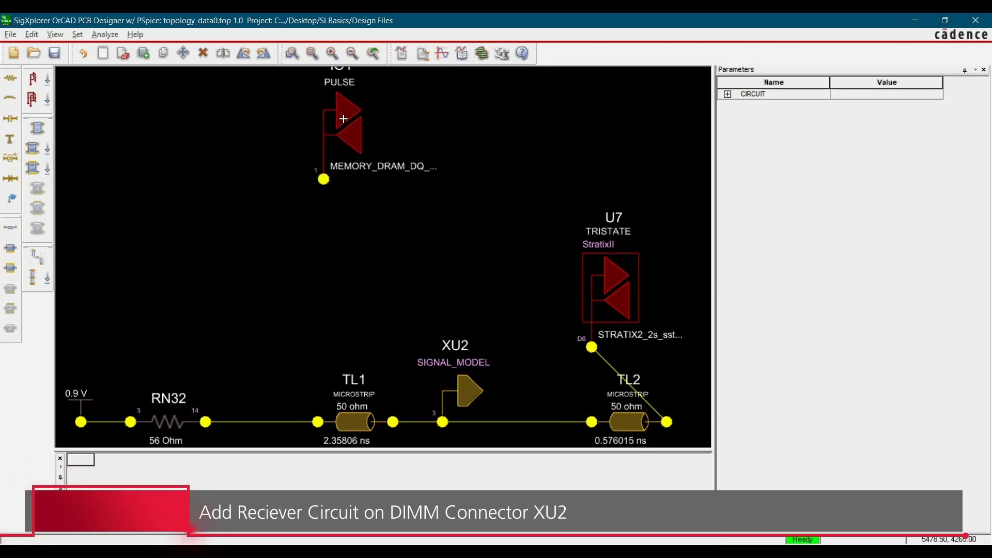
pyautogui.moveTo(311, 142); pyautogui.dragTo(280, 161)
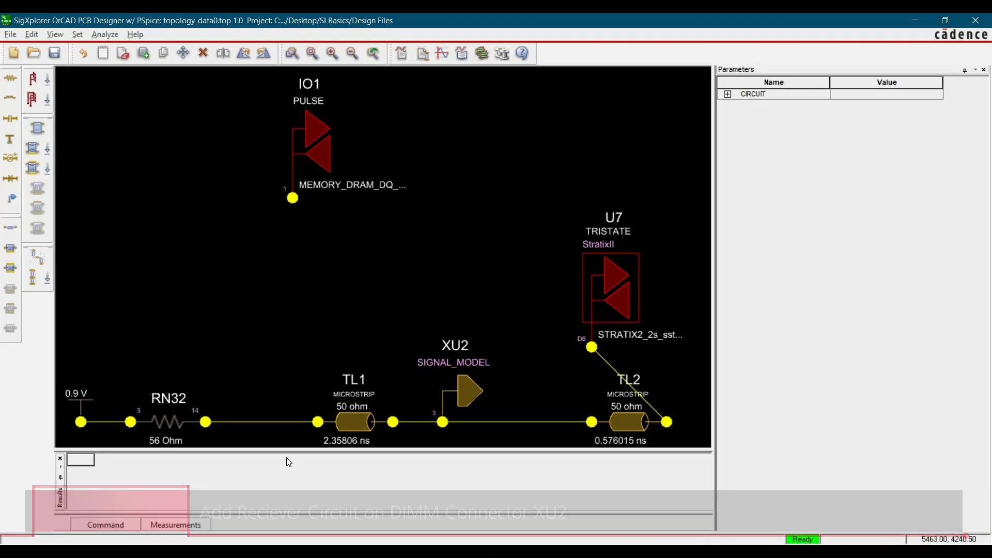
# Add one GenericElement Resistor to the empty canvas area above RN32
pyautogui.click(144, 51)
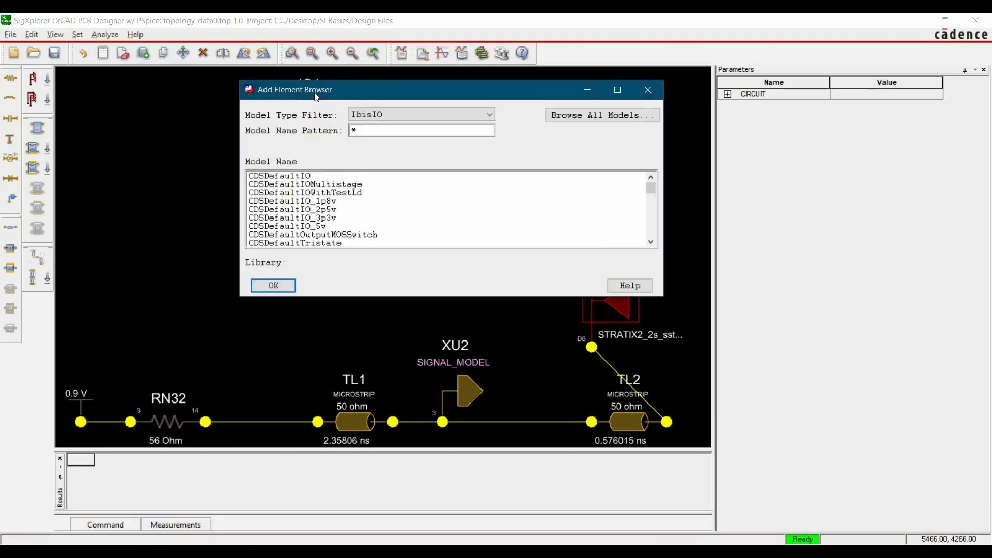
pyautogui.click(248, 100)
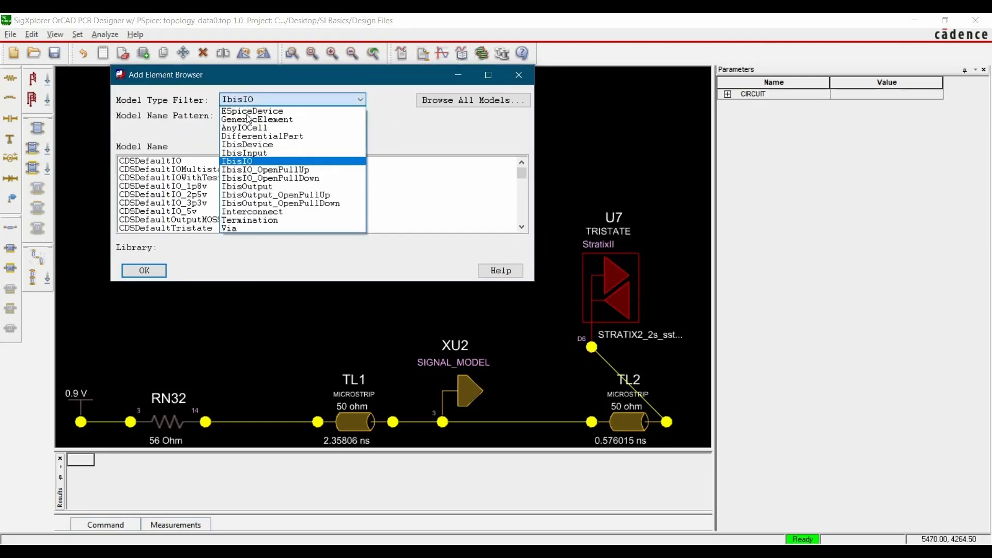
pyautogui.click(247, 119)
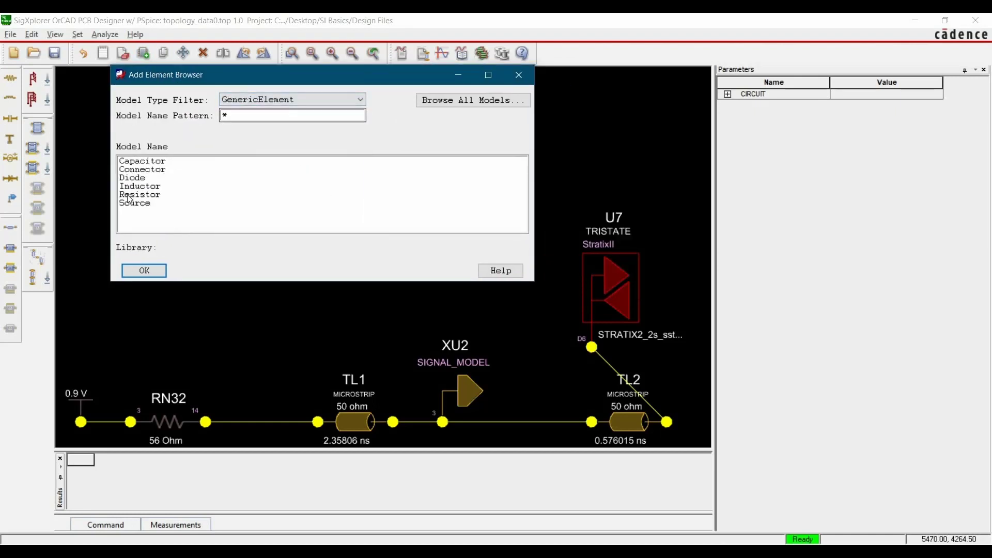
pyautogui.click(140, 194)
pyautogui.click(112, 322)
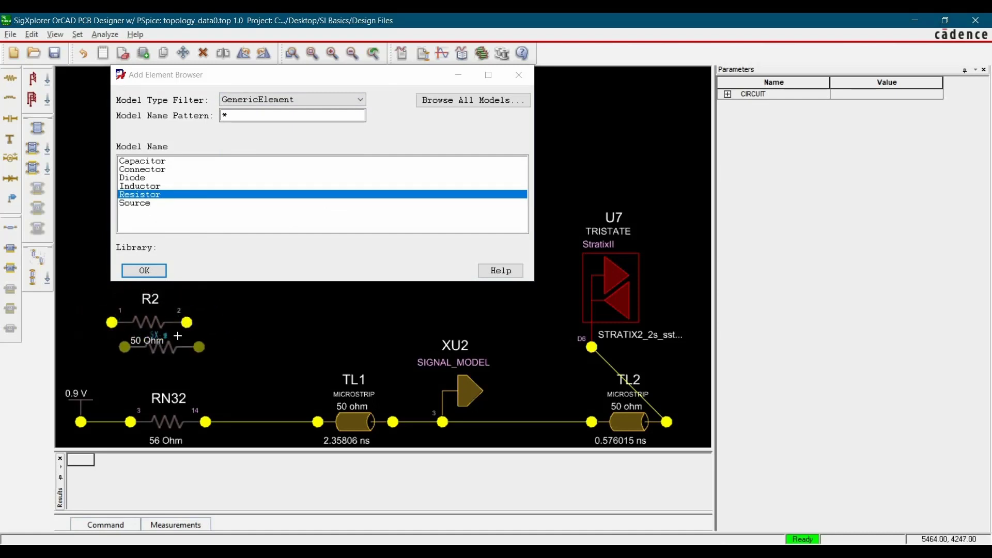
pyautogui.rightClick(279, 319)
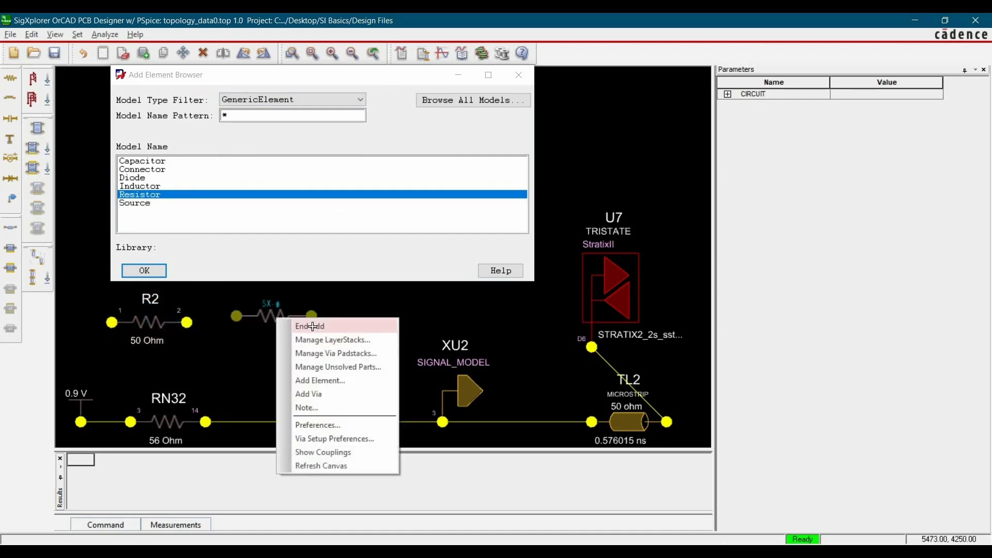
pyautogui.click(310, 326)
# Add one Interconnect TLine element to the canvas above TL1
pyautogui.click(290, 99)
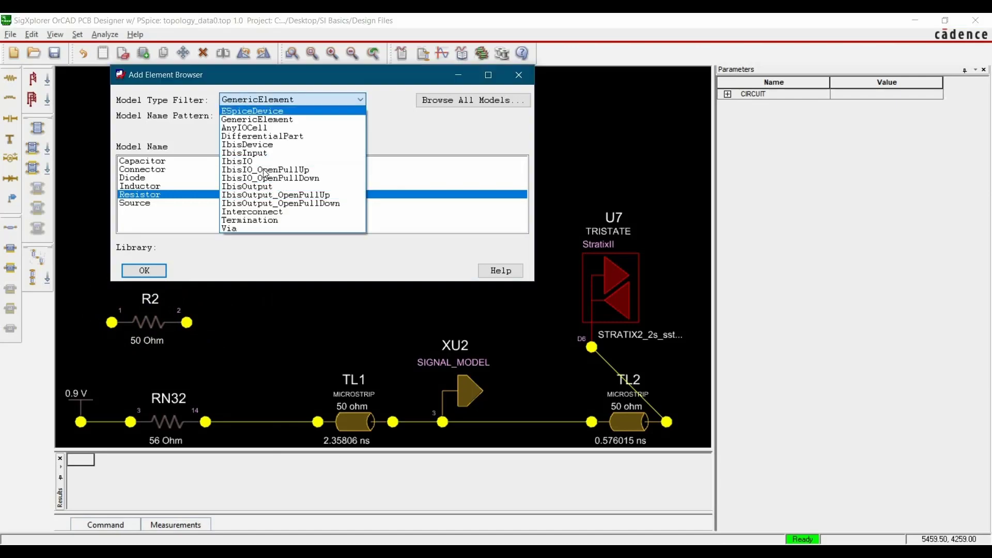
pyautogui.click(256, 214)
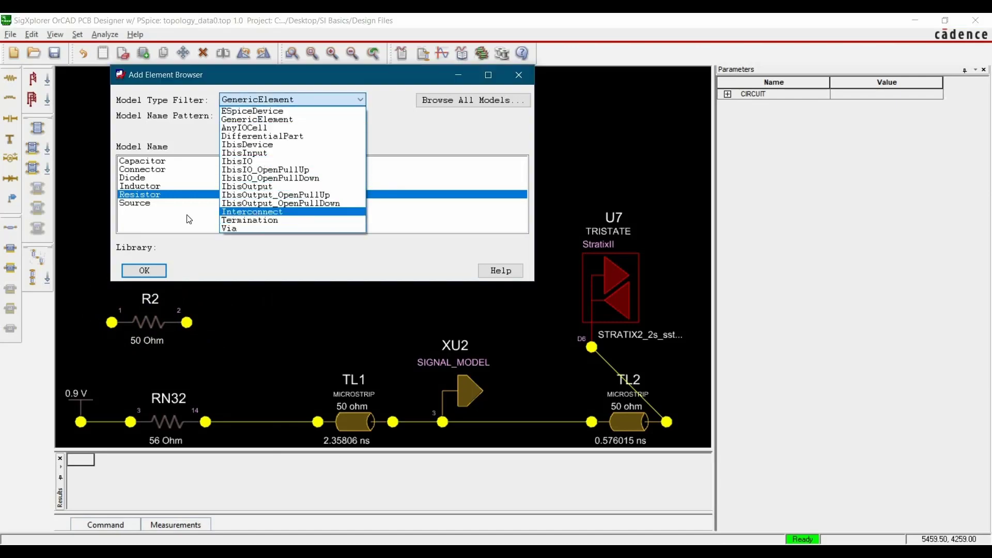
pyautogui.scroll(-1, 140, 224)
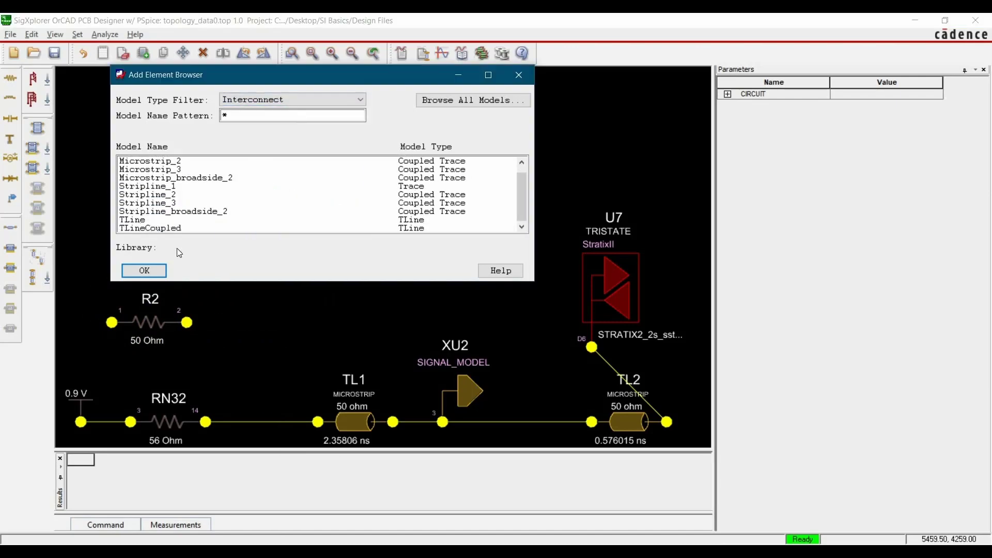
pyautogui.click(155, 220)
pyautogui.click(336, 333)
pyautogui.rightClick(398, 340)
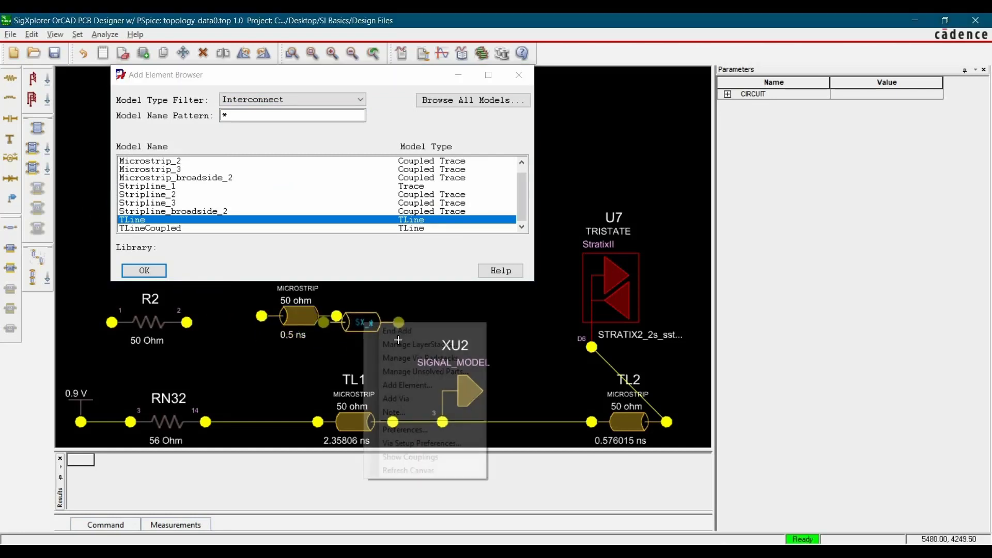
pyautogui.click(398, 330)
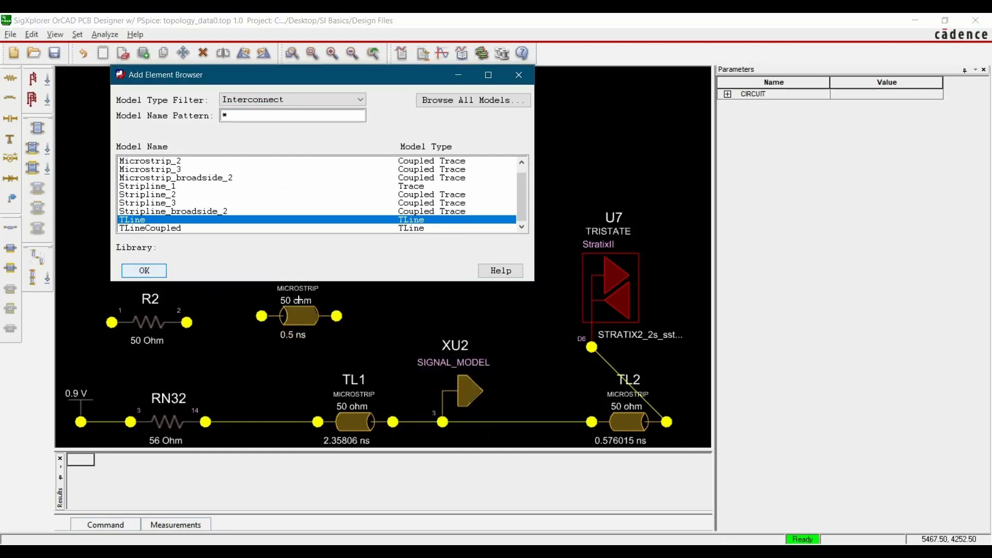
# Arrange IO1 and TL3 side by side in the area above RN32 and TL1, and connect IO1's pin to TL3
pyautogui.moveTo(298, 309); pyautogui.dragTo(398, 209)
pyautogui.moveTo(319, 149); pyautogui.dragTo(213, 143)
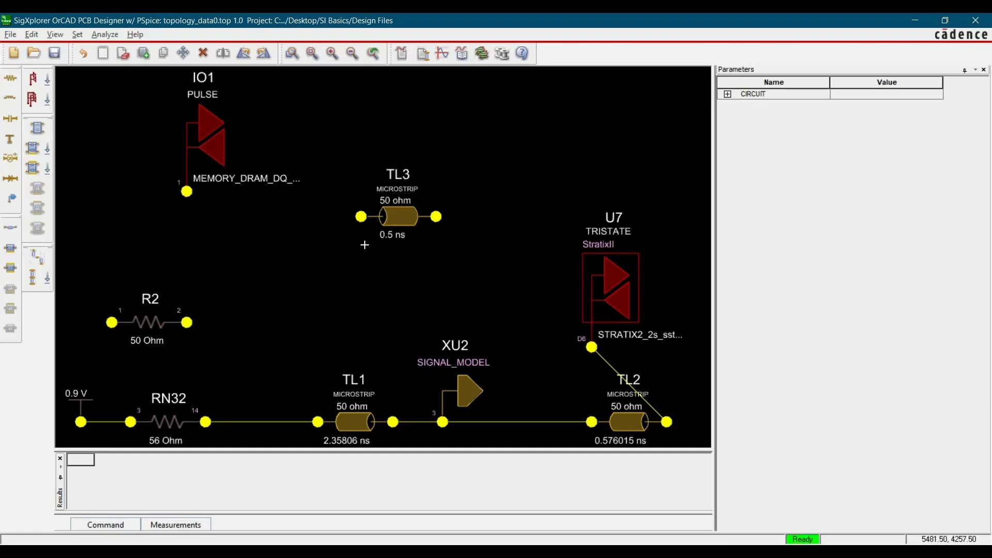
pyautogui.moveTo(399, 216); pyautogui.dragTo(286, 204)
pyautogui.moveTo(212, 147); pyautogui.dragTo(124, 160)
pyautogui.moveTo(100, 203); pyautogui.dragTo(248, 204)
# Move resistor R2 in line after TL3 and connect TL3's free end to R2's pin 1
pyautogui.moveTo(149, 321); pyautogui.dragTo(397, 201)
pyautogui.moveTo(286, 203); pyautogui.dragTo(242, 204)
pyautogui.moveTo(280, 204); pyautogui.dragTo(329, 204)
# Move XU2 above TL1, and place a copy of TL3 after R2, connected to R2's pin 2
pyautogui.moveTo(470, 391); pyautogui.dragTo(337, 276)
pyautogui.click(243, 204)
pyautogui.click(454, 204)
pyautogui.moveTo(386, 204); pyautogui.dragTo(417, 204)
# Connect TL4's free end to XU2 and XU2 to the node between TL1 and TL2, positioning XU2 directly above that node
pyautogui.moveTo(354, 296); pyautogui.dragTo(393, 422)
pyautogui.moveTo(492, 204); pyautogui.dragTo(354, 297)
pyautogui.moveTo(328, 265); pyautogui.dragTo(375, 317)
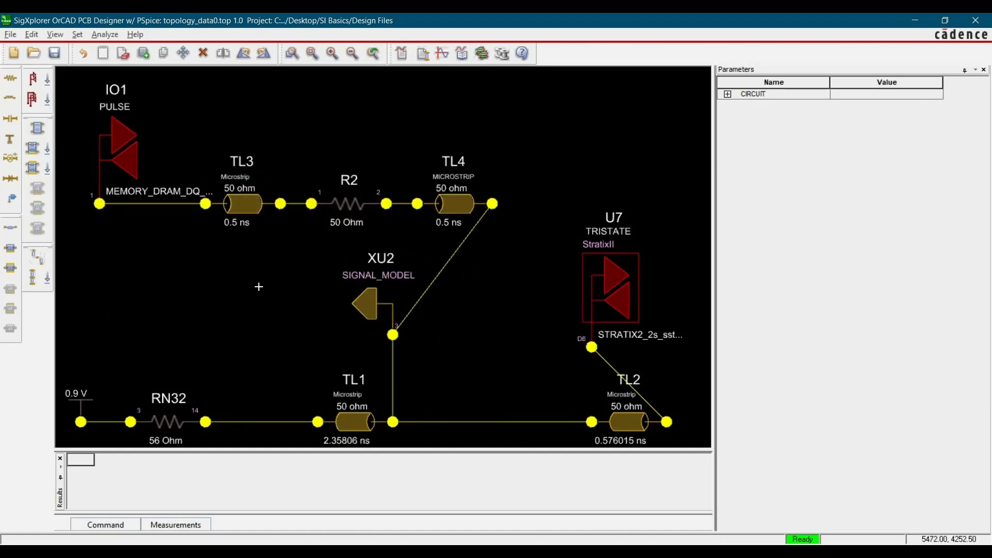
# Set the CIRCUIT parameter tlineDelayMode to length
pyautogui.click(727, 94)
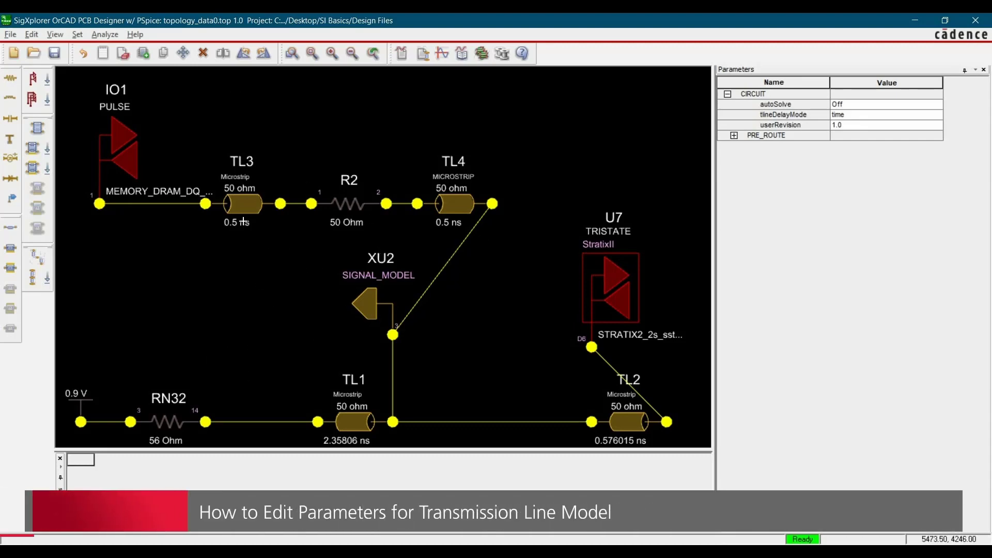
pyautogui.click(905, 116)
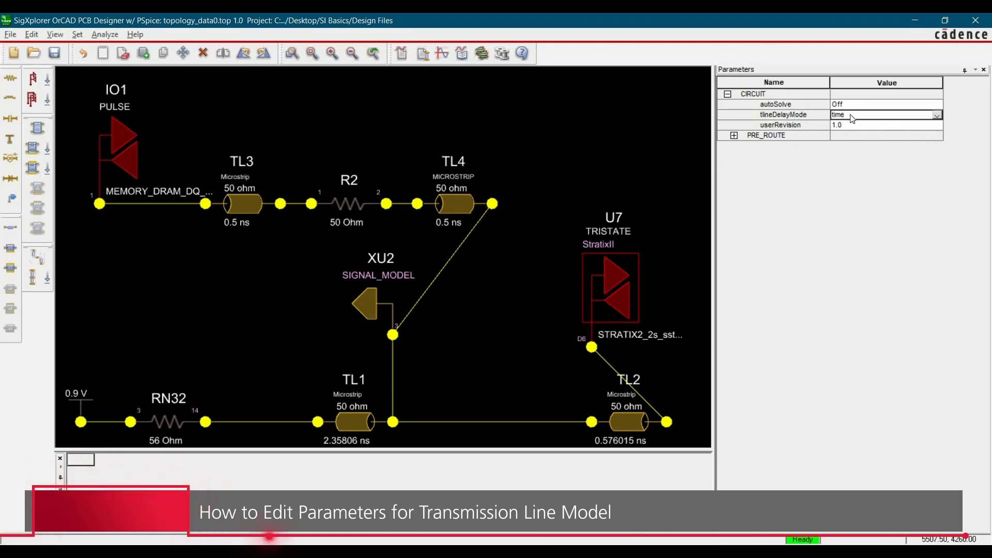
pyautogui.click(936, 116)
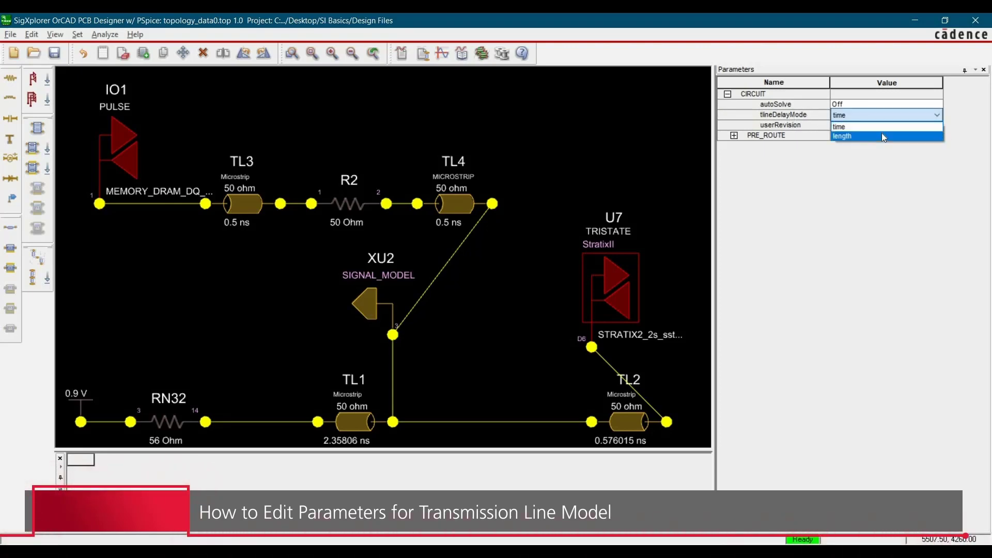
pyautogui.click(881, 136)
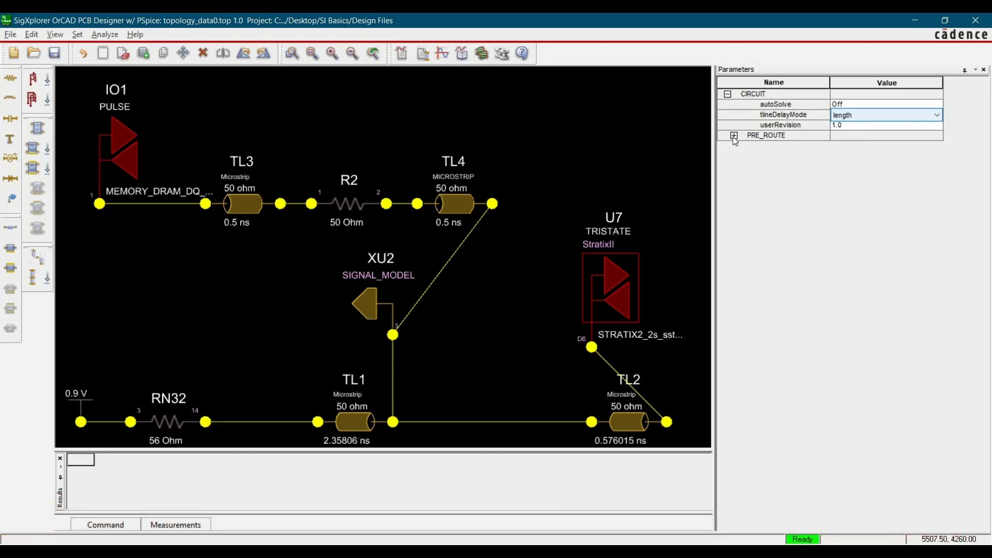
# Examine the length and other pre-route parameters of transmission lines TL3 and TL4
pyautogui.click(734, 135)
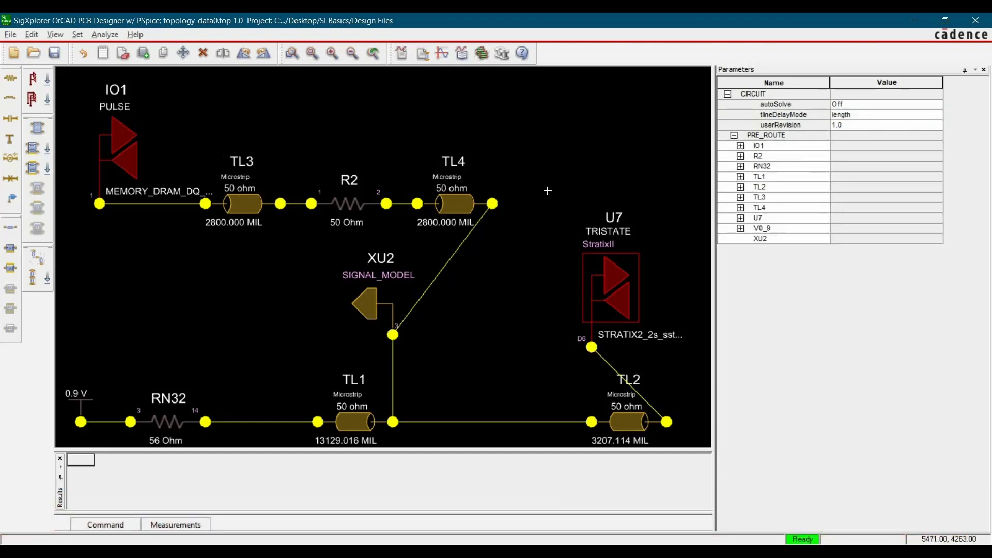
pyautogui.click(740, 198)
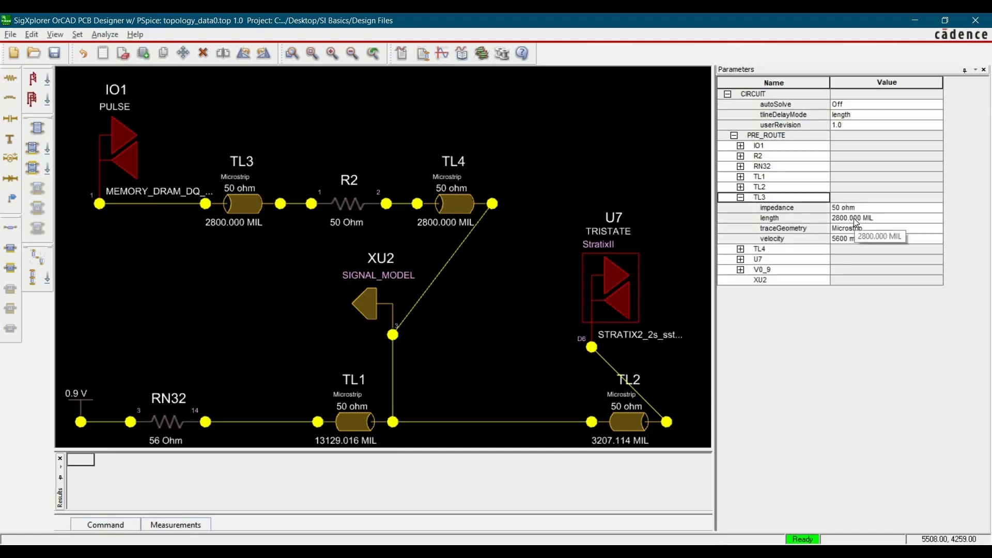
pyautogui.click(855, 219)
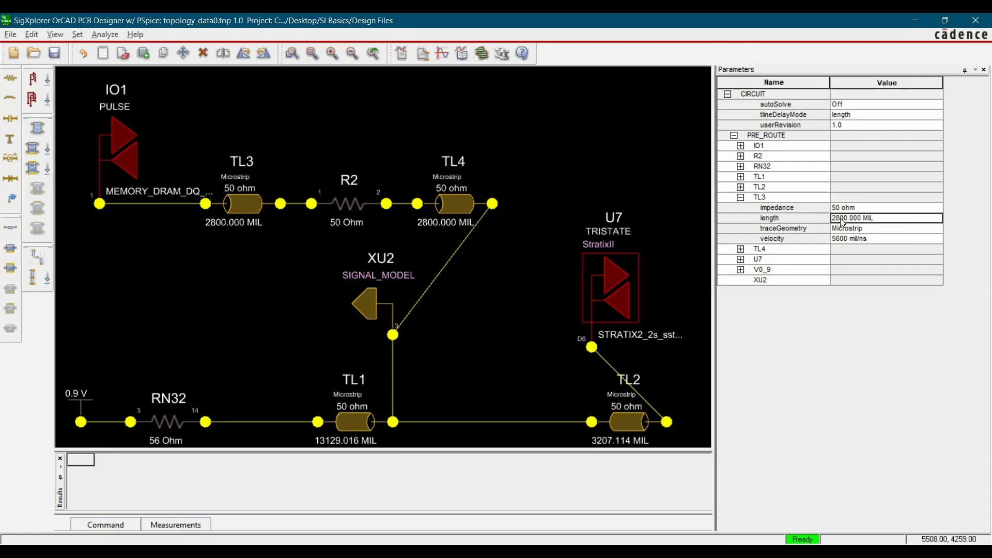
pyautogui.click(512, 241)
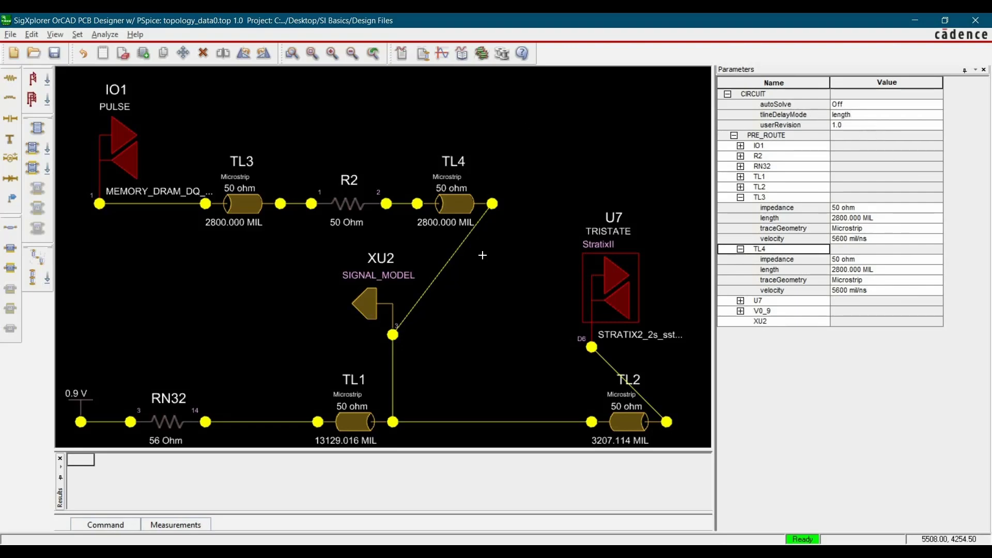
pyautogui.click(439, 222)
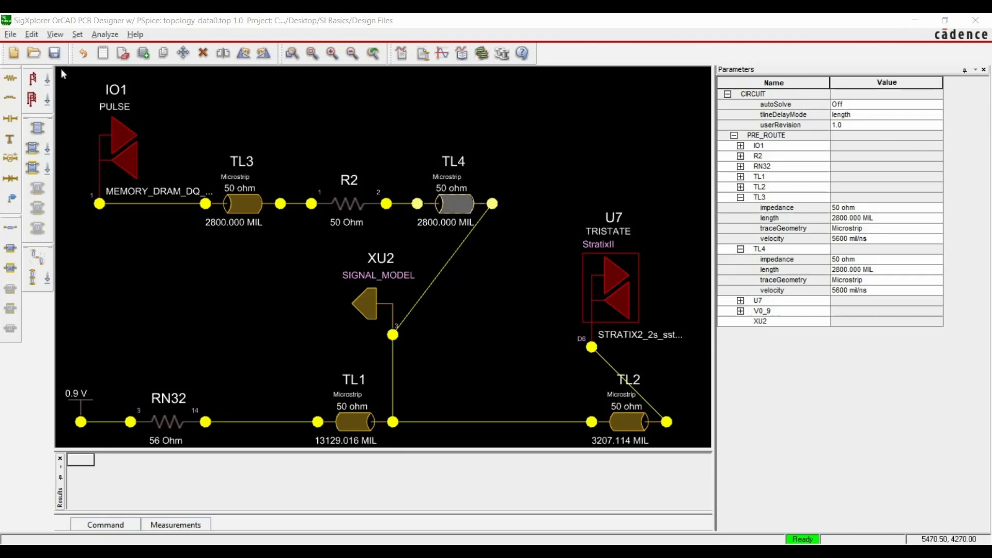
# Save the topology, overwriting the existing file topology_data0.top
pyautogui.click(56, 54)
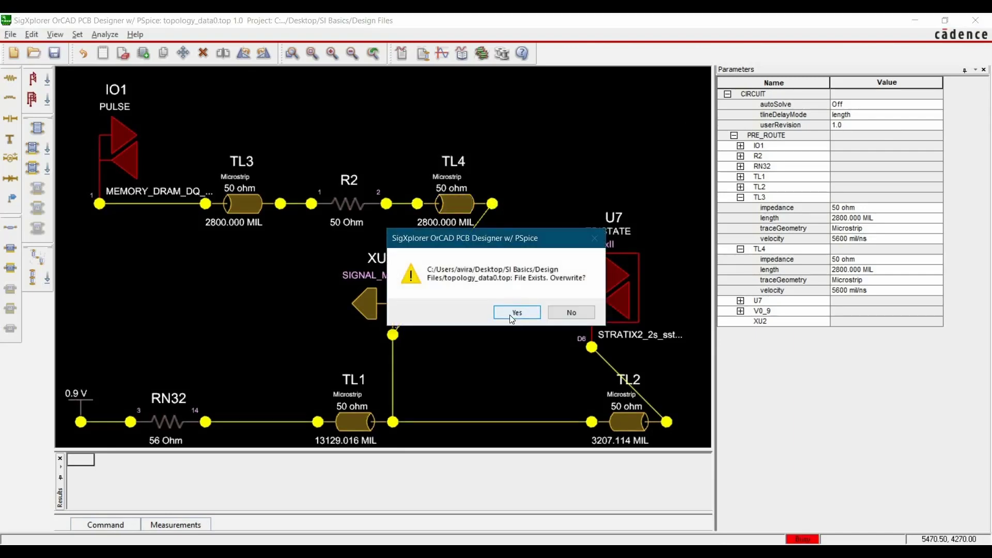
pyautogui.click(510, 315)
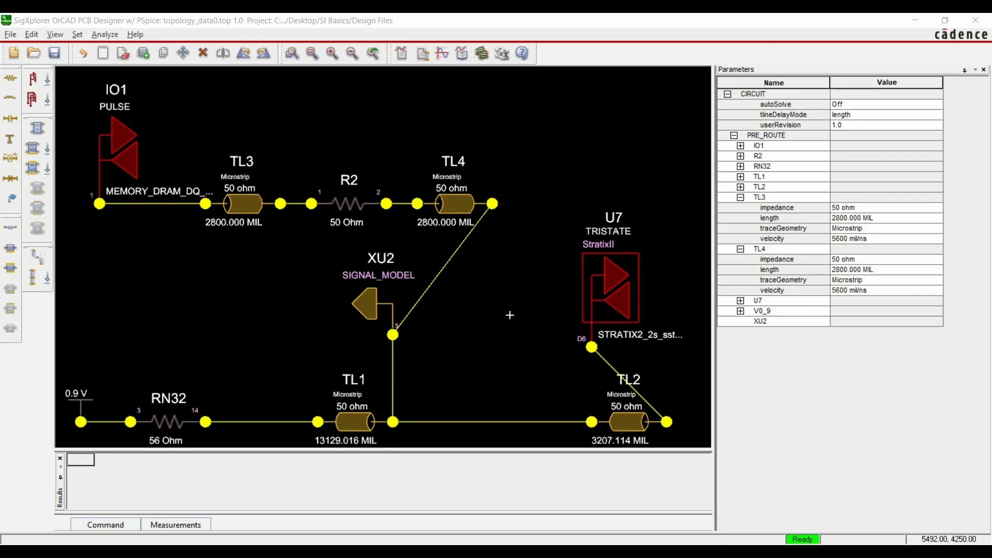